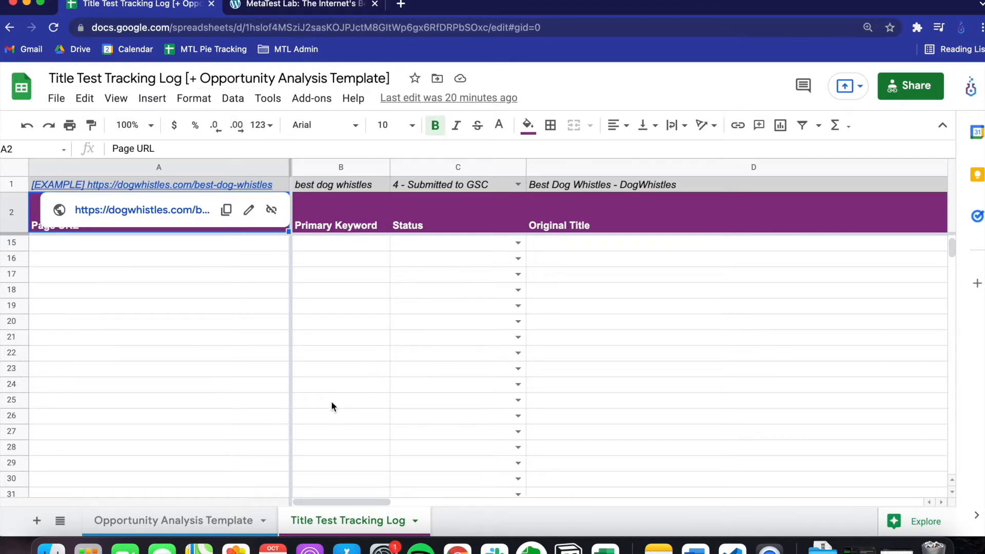
- Open the Opportunity Analysis Template sheet and switch to the Google Search Console window for quotegrab.com
click(202, 524)
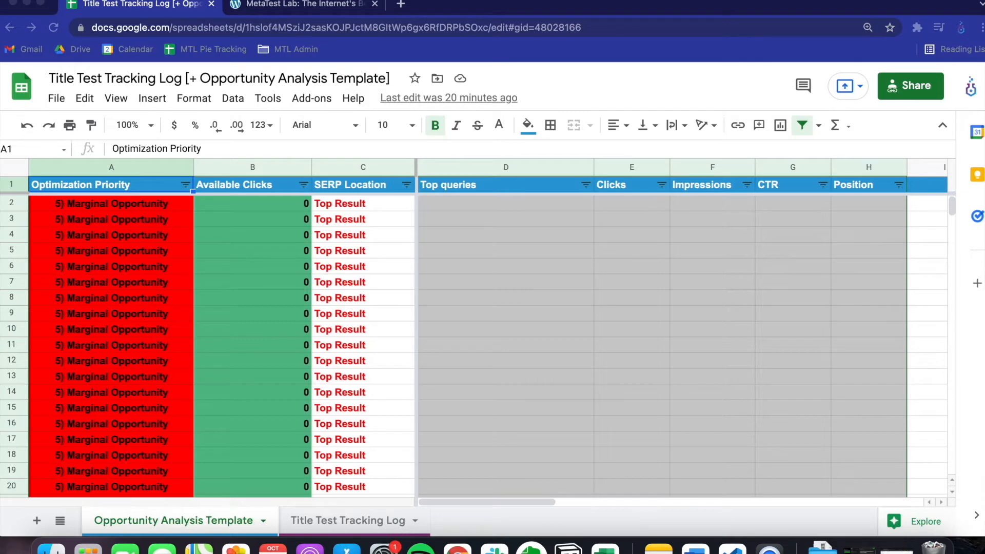
drag(1, 385, 408, 2)
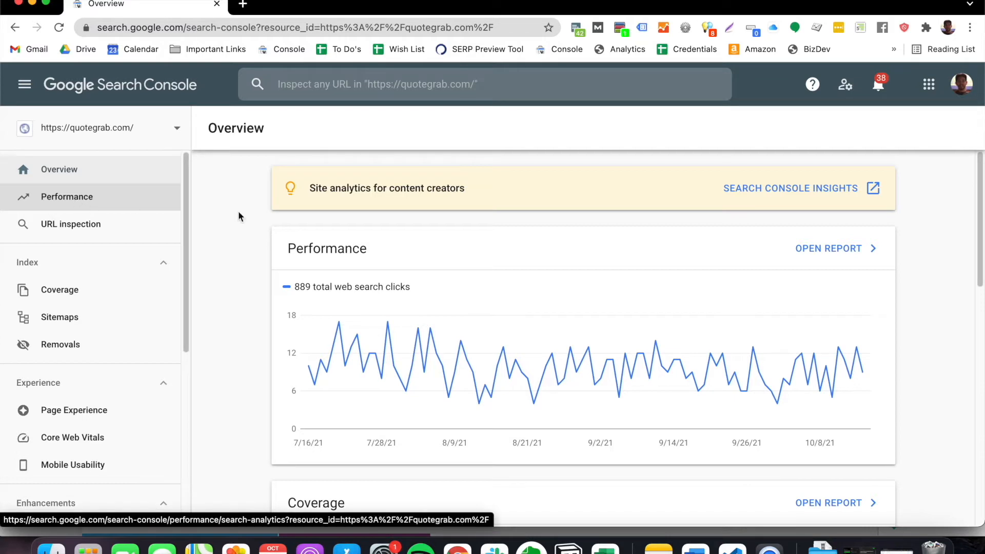
- Open the full Performance report and add average CTR and average position to the displayed metrics
click(831, 250)
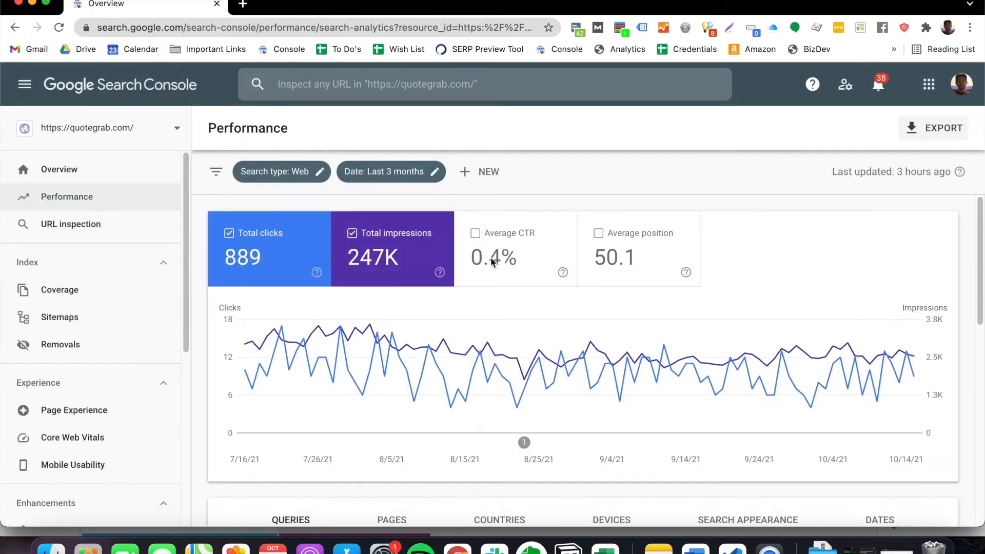
scroll(603, 287, down, 1)
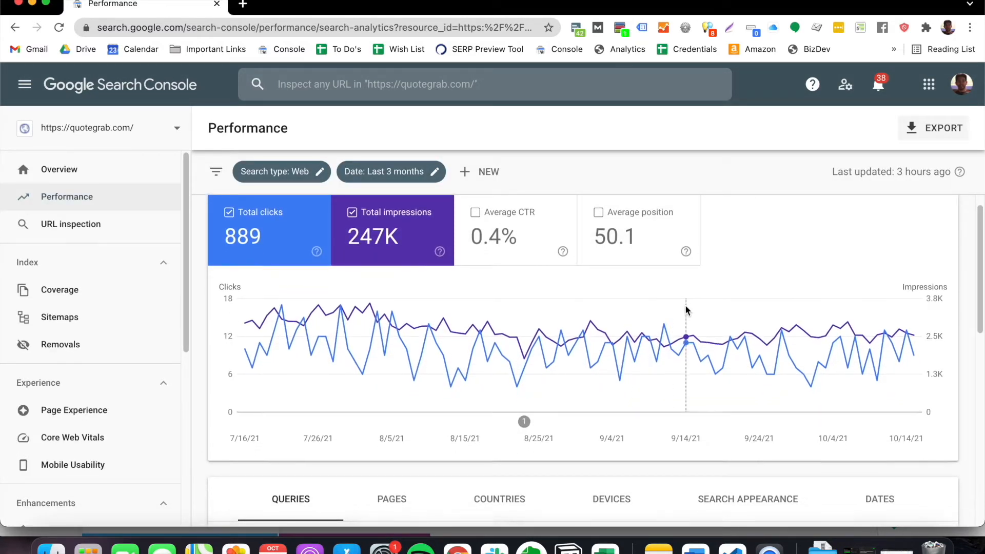
scroll(678, 307, down, 2)
scroll(534, 313, up, 3)
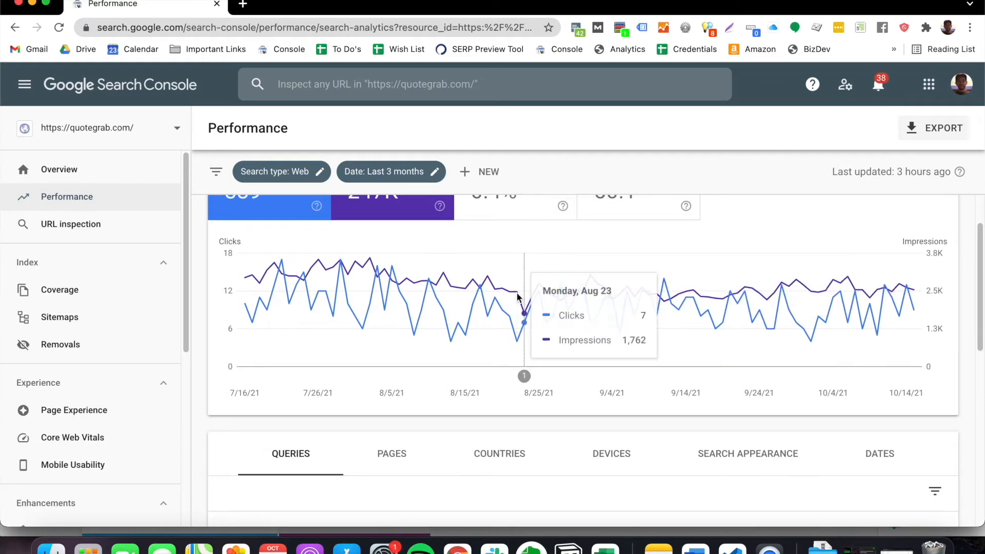
click(515, 255)
click(653, 255)
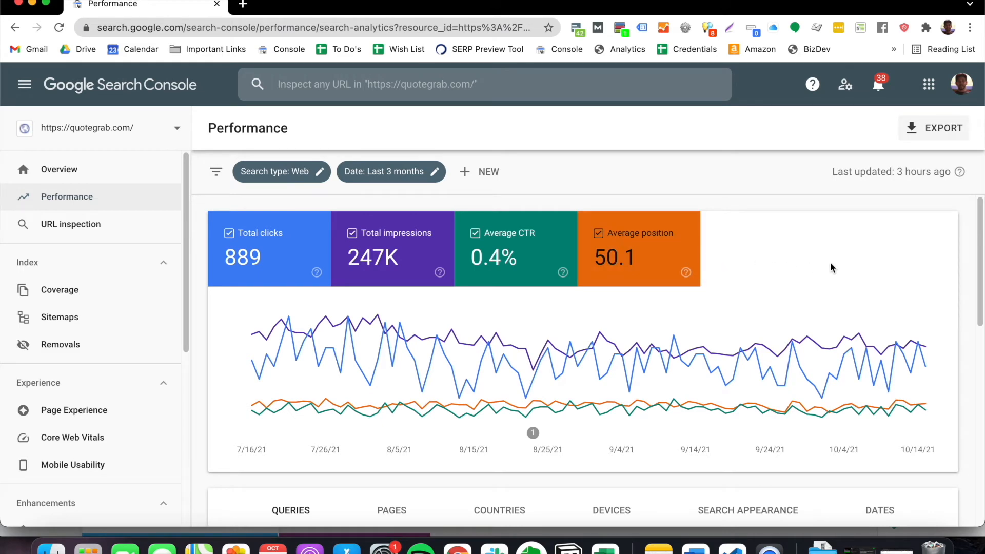
- Apply the Last 3 months date range and export the performance report to Google Sheets
click(387, 175)
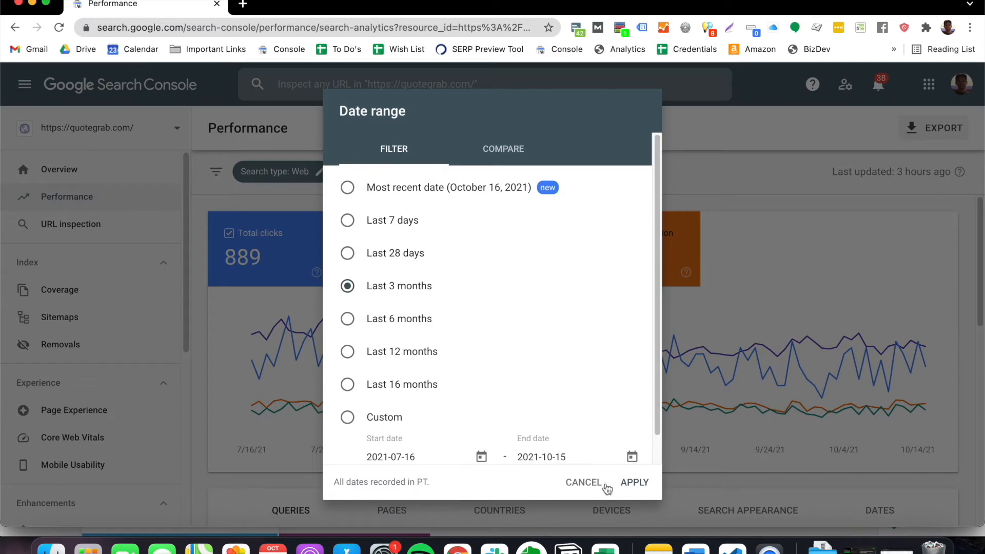
click(627, 484)
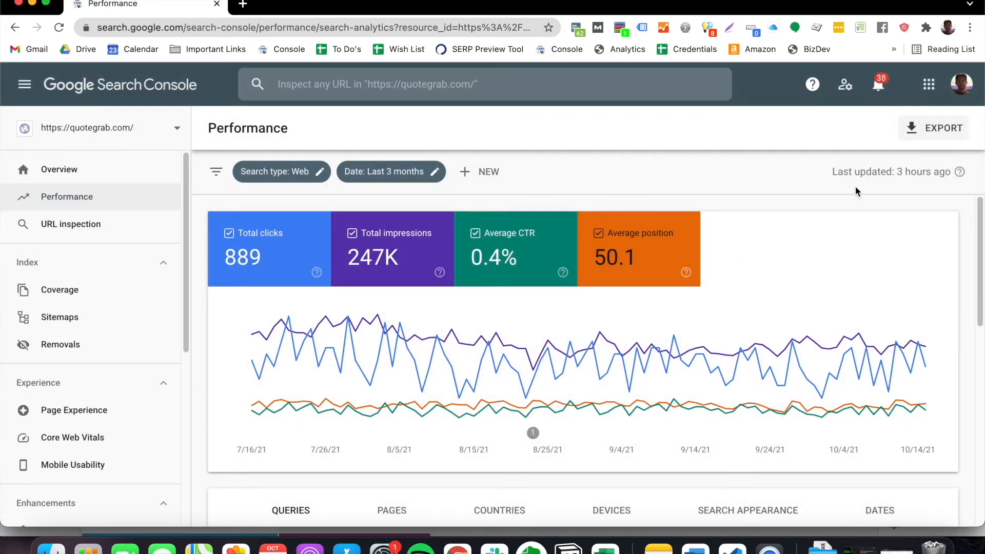
click(933, 134)
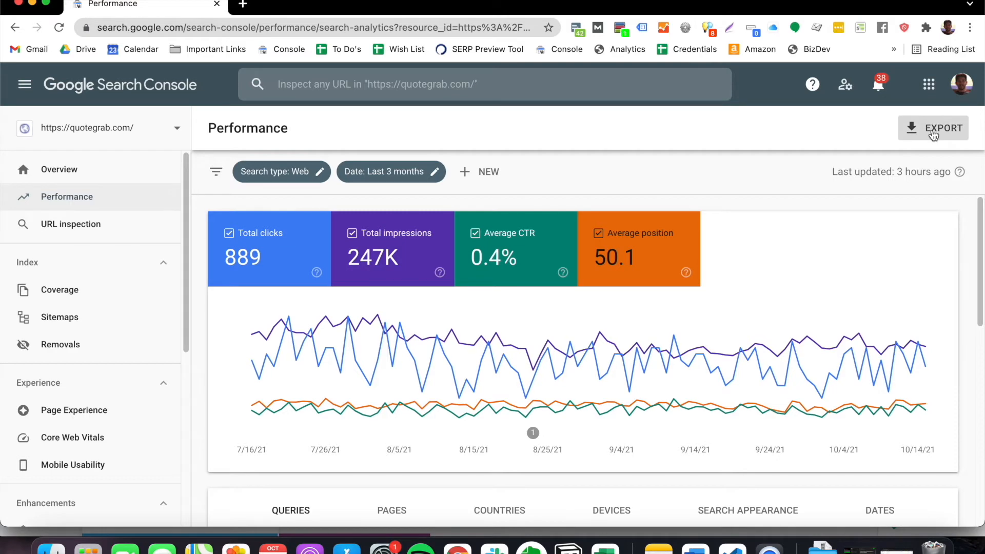
scroll(836, 266, down, 8)
scroll(839, 293, up, 6)
scroll(790, 348, up, 4)
click(942, 133)
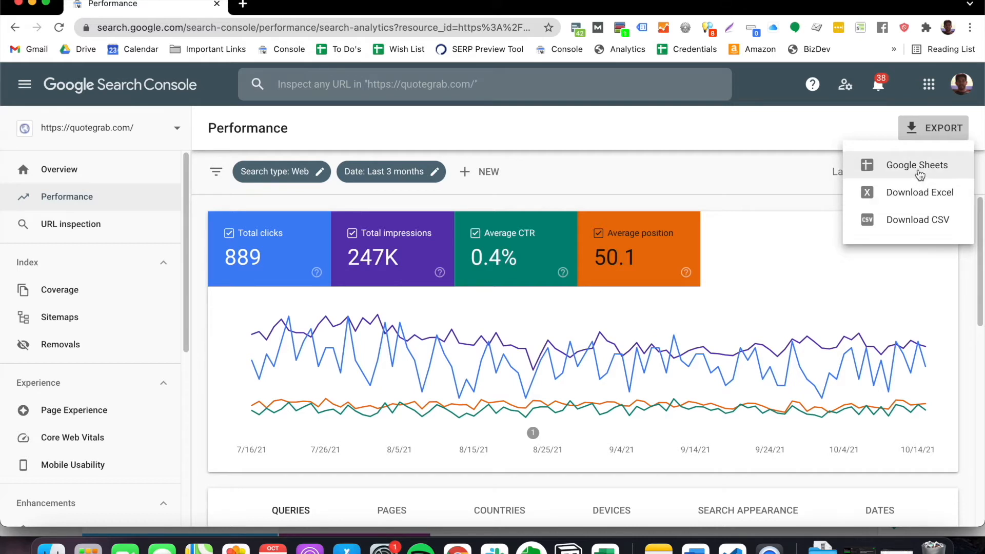
click(919, 172)
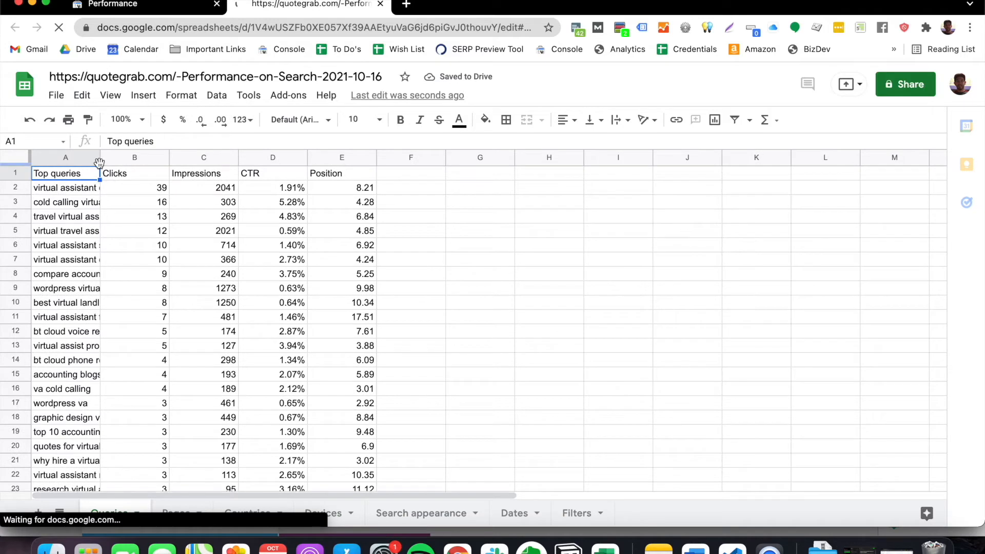
- Widen the Top queries column and copy all query data rows without the header, range A2:E1001
drag(99, 162, 265, 160)
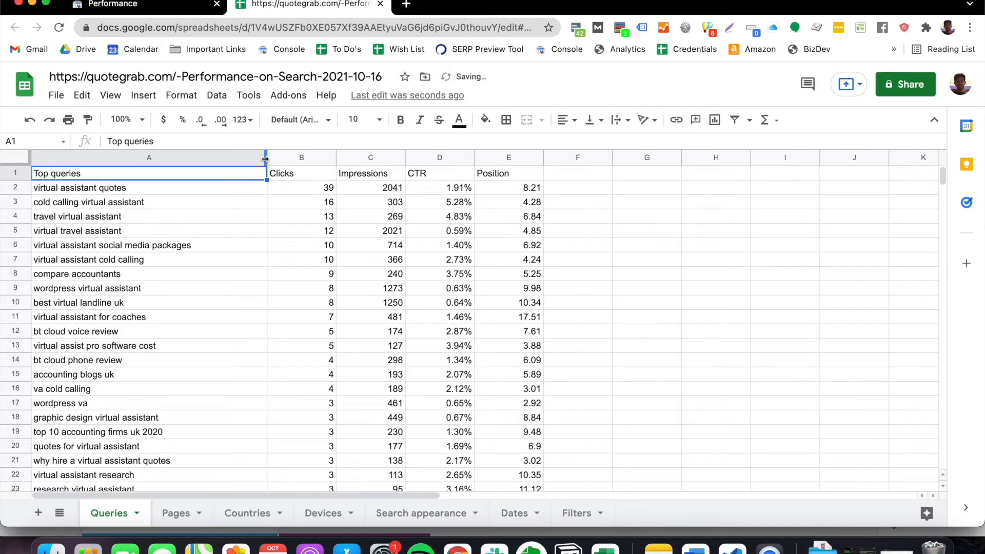
click(157, 191)
shift+click(508, 194)
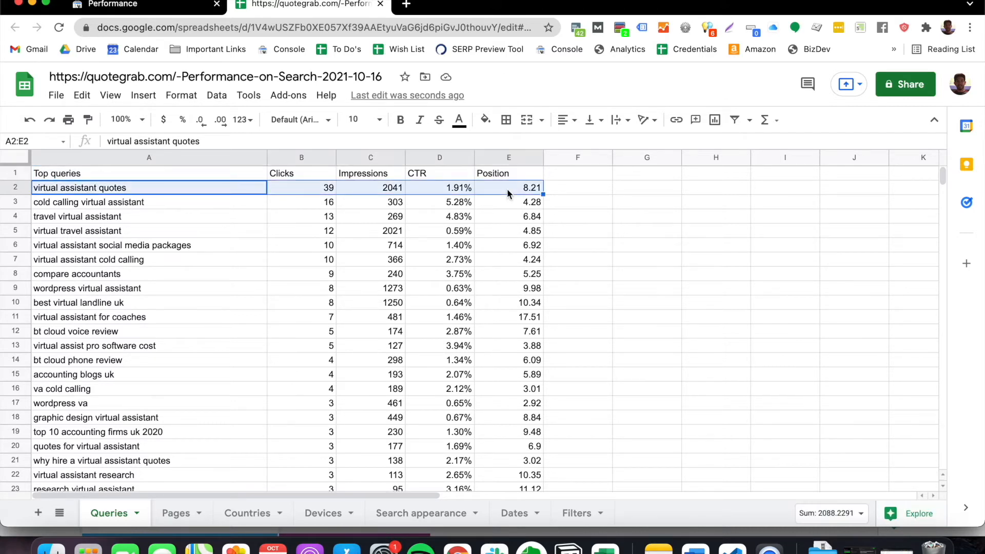
key(super+shift+Down)
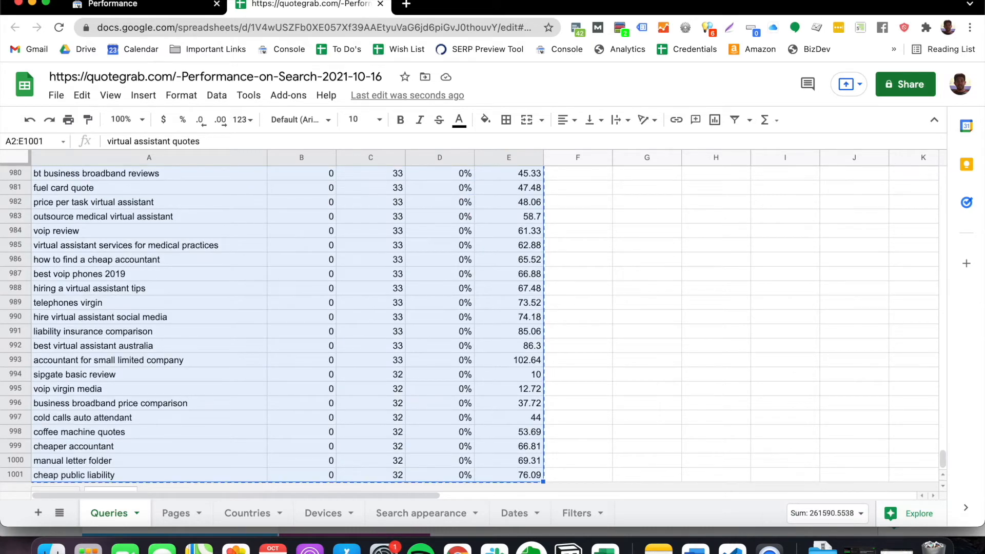
- Switch to the Title Test Tracking Log spreadsheet and paste the copied query data as values only, starting at cell D2
drag(544, 4, 1, 282)
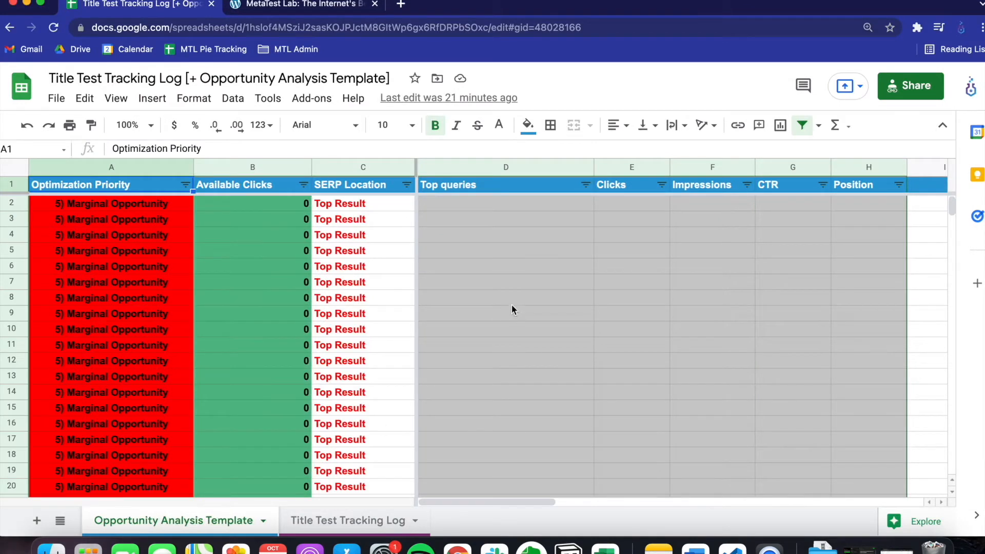
click(490, 205)
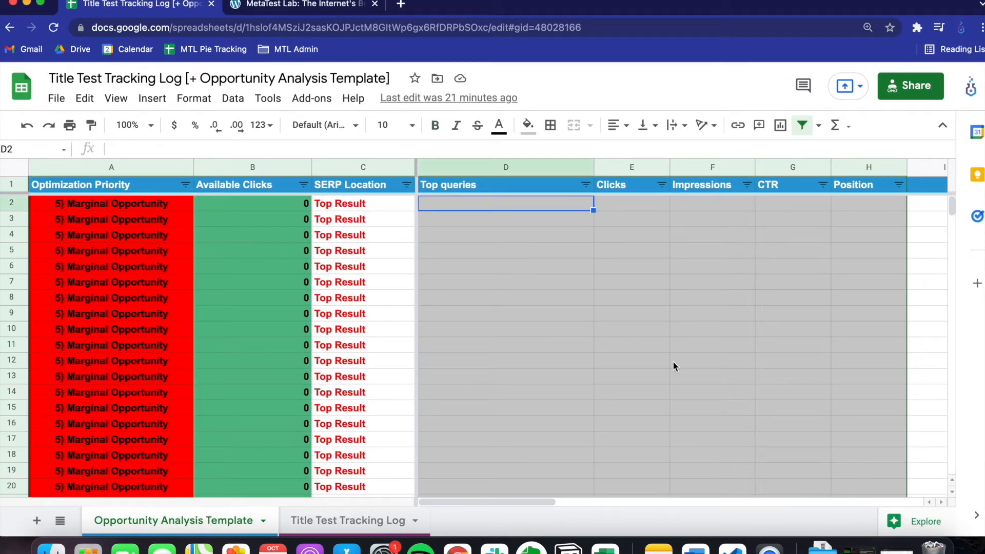
right_click(511, 200)
mouse_move(553, 193)
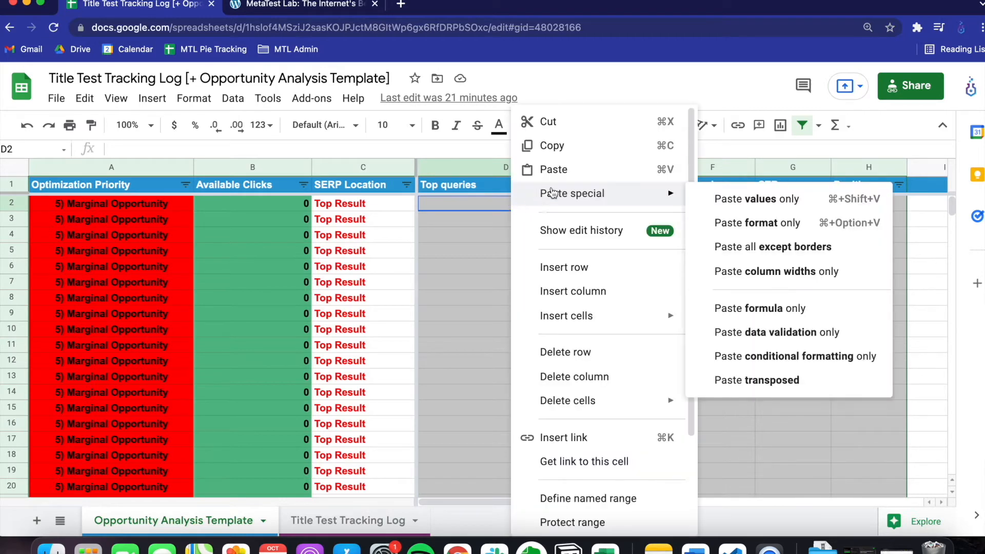
click(747, 201)
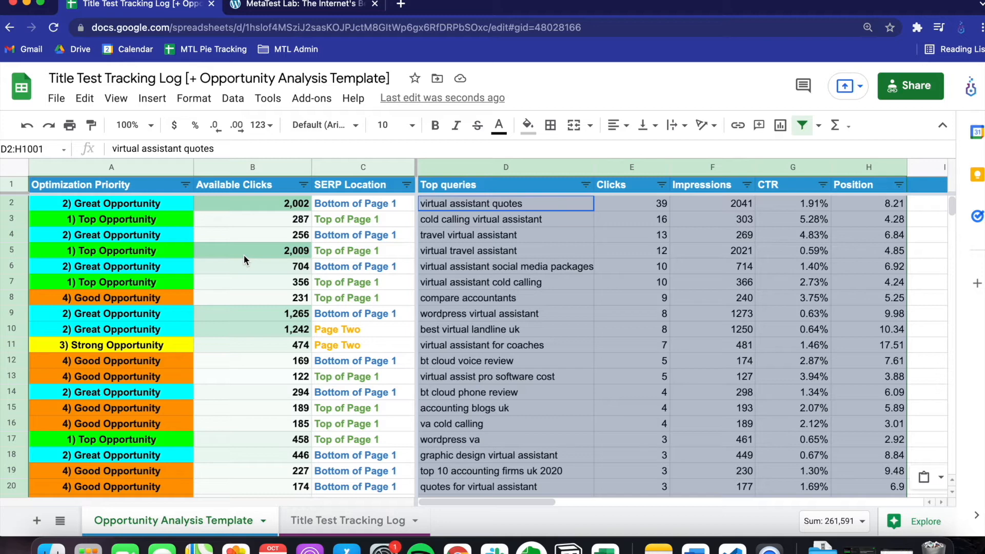
- Examine the SERP Location column down through the queries, including the formula of the Top Result entry
click(382, 176)
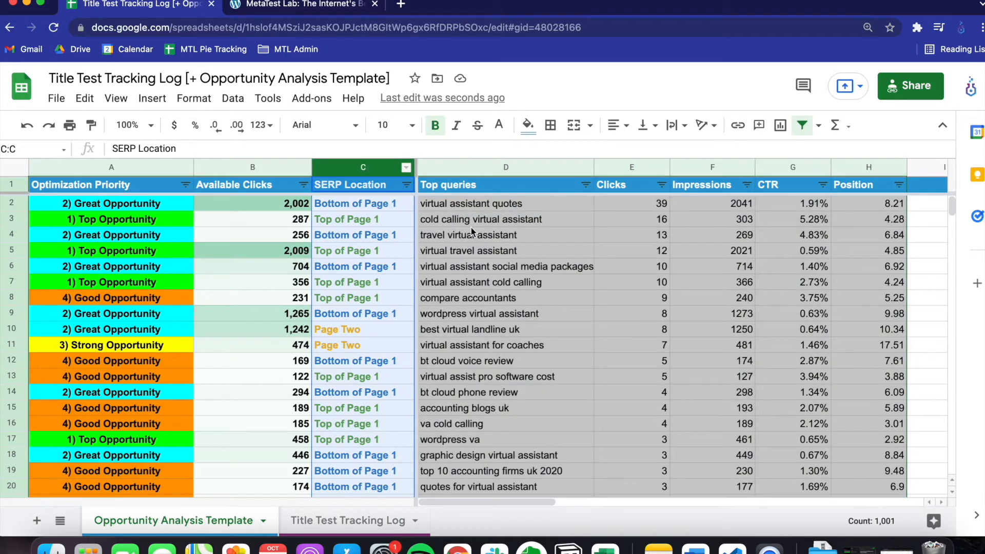
click(378, 191)
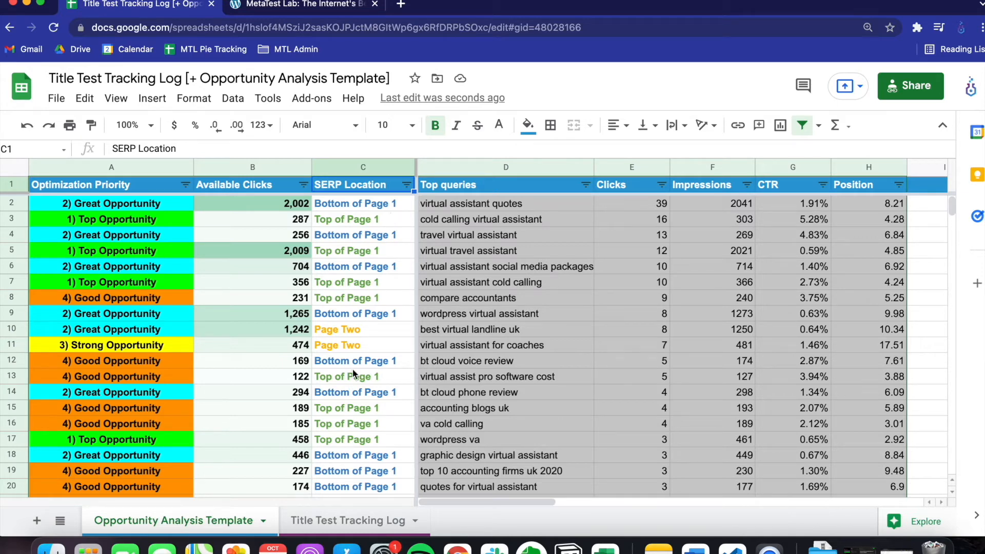
scroll(368, 357, down, 5)
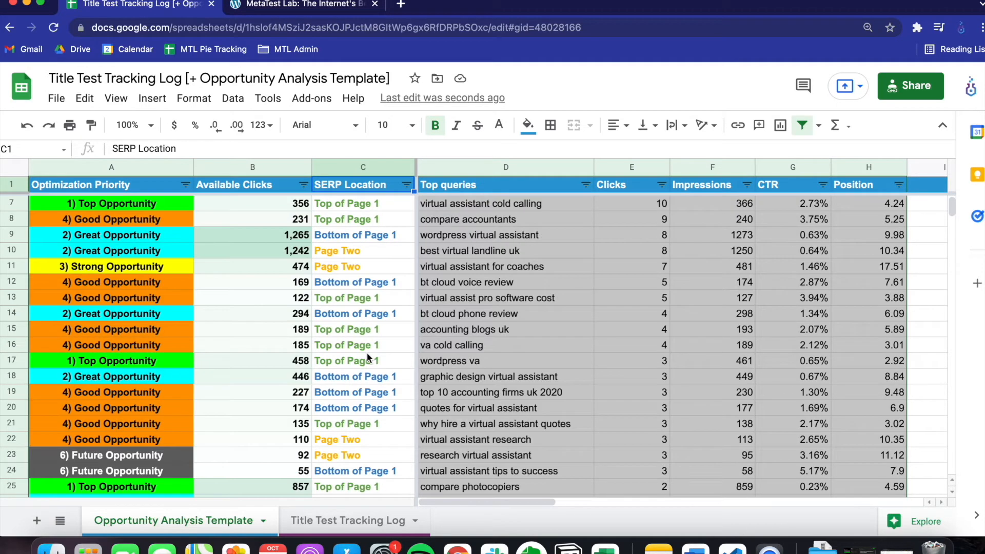
scroll(368, 358, down, 9)
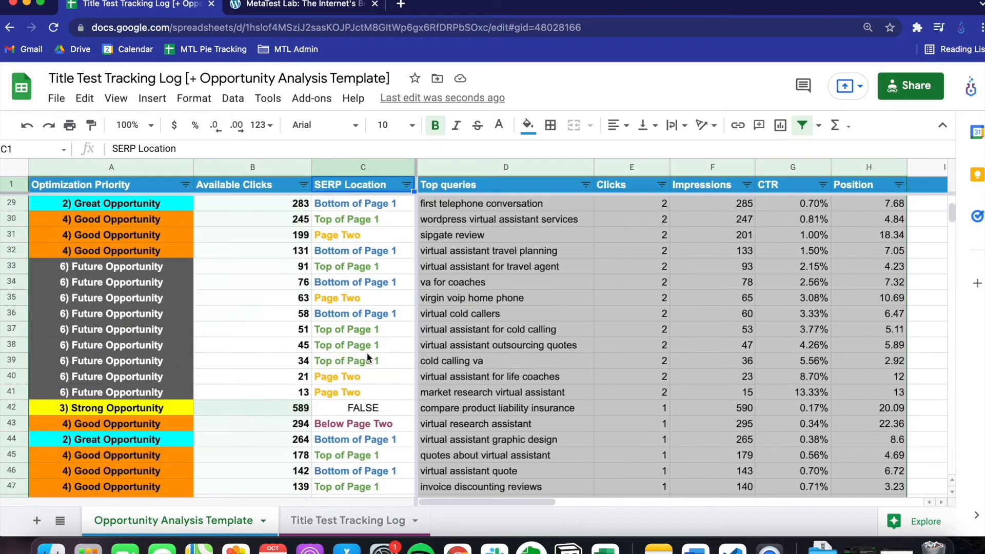
scroll(368, 358, down, 2)
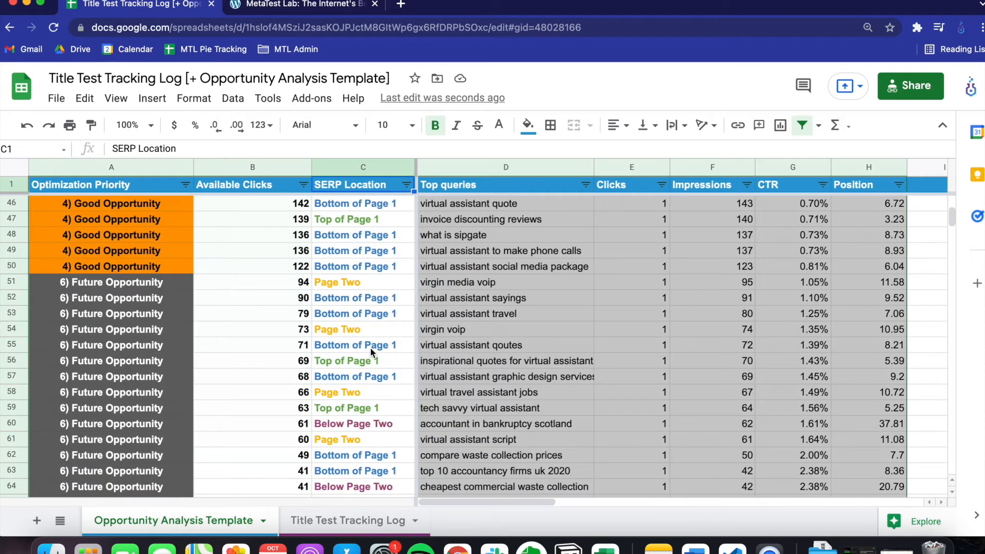
scroll(385, 308, up, 5)
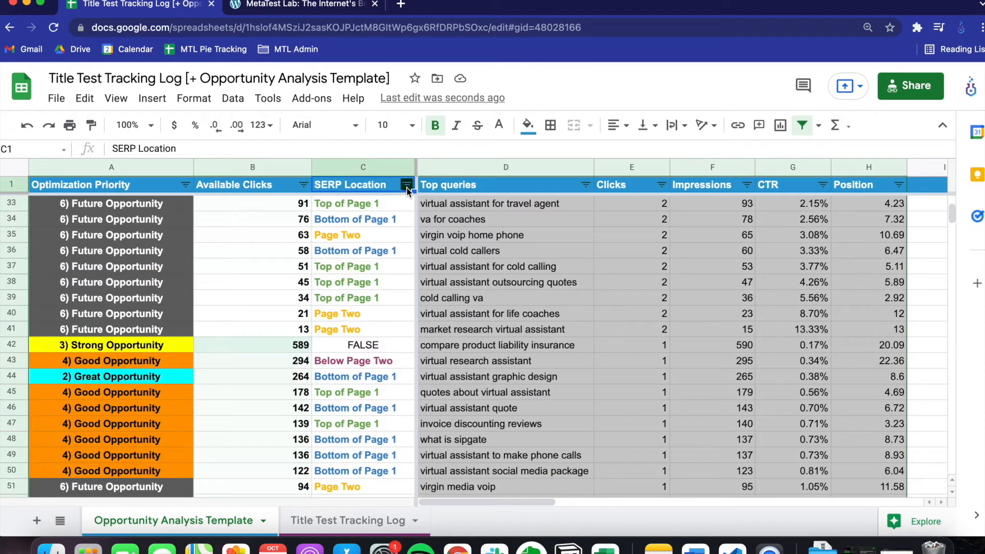
scroll(378, 308, down, 12)
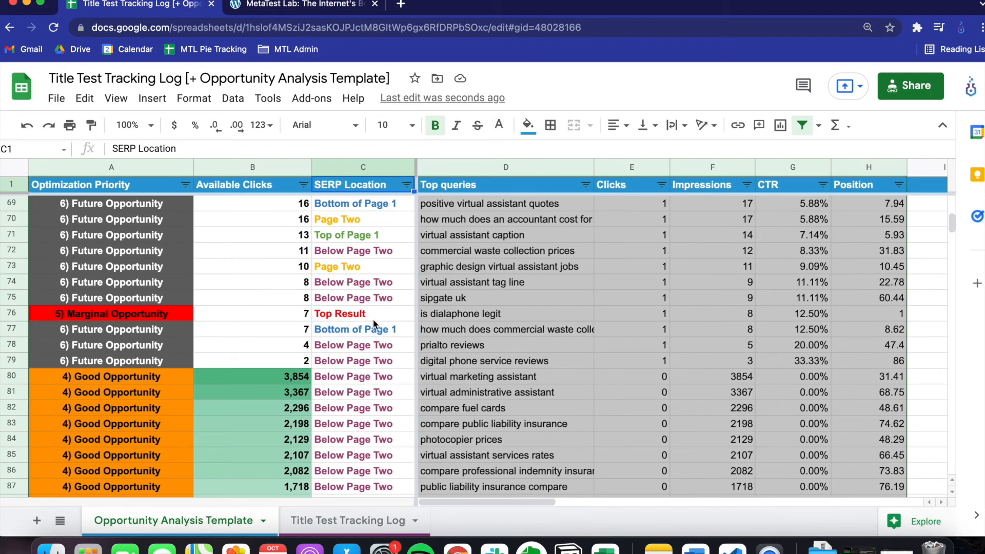
click(377, 314)
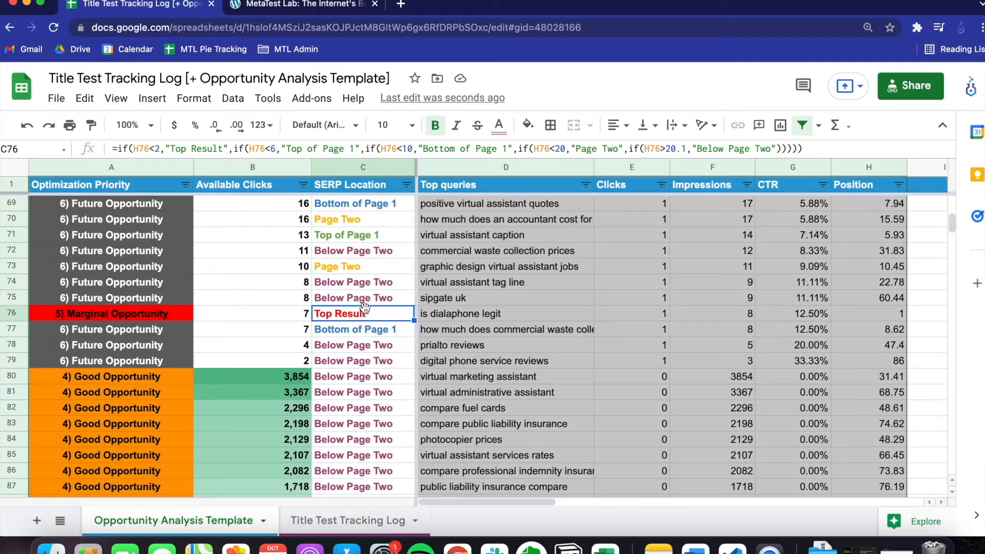
scroll(372, 341, up, 20)
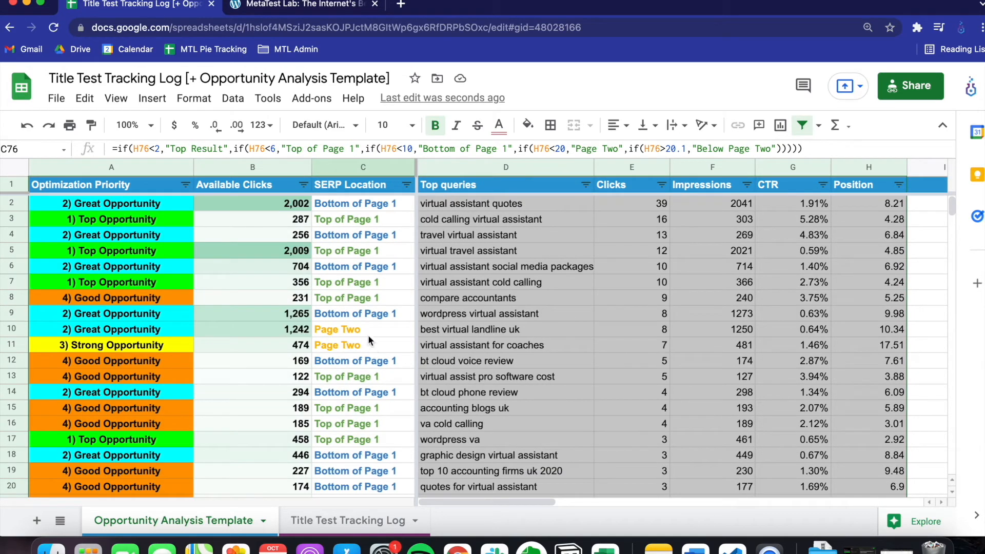
- Inspect sample SERP Location entries for Top of Page 1, Bottom of Page 1, Page Two and Below Page Two
click(355, 219)
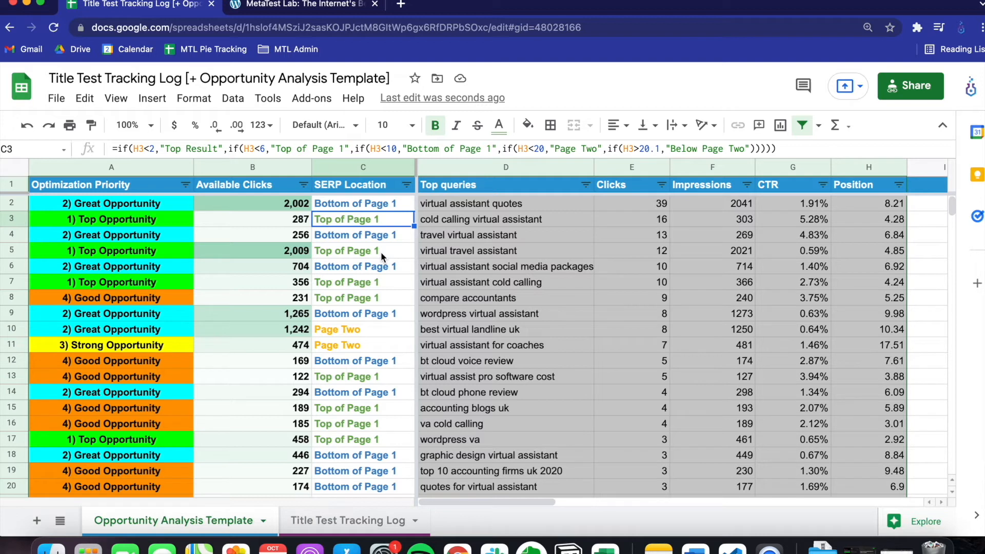
click(385, 205)
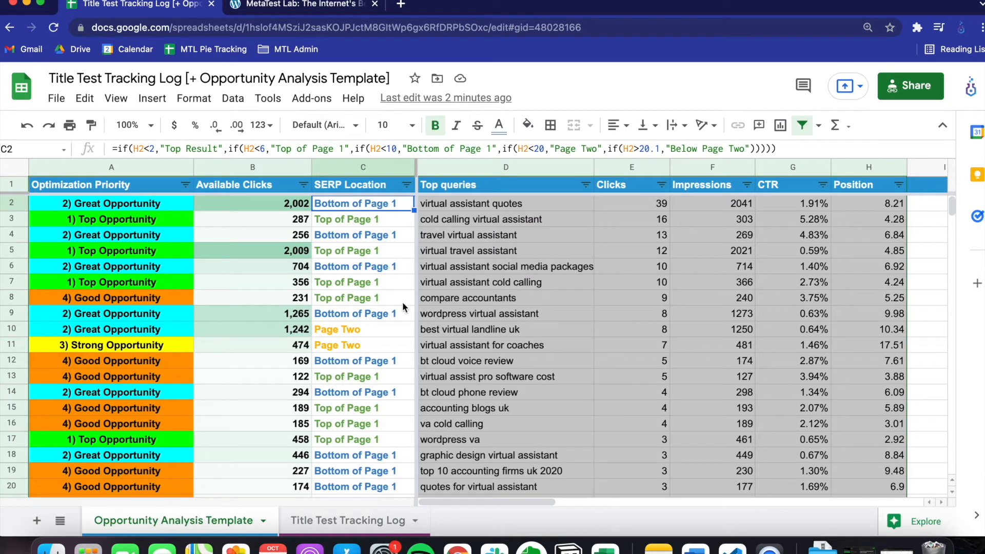
click(364, 328)
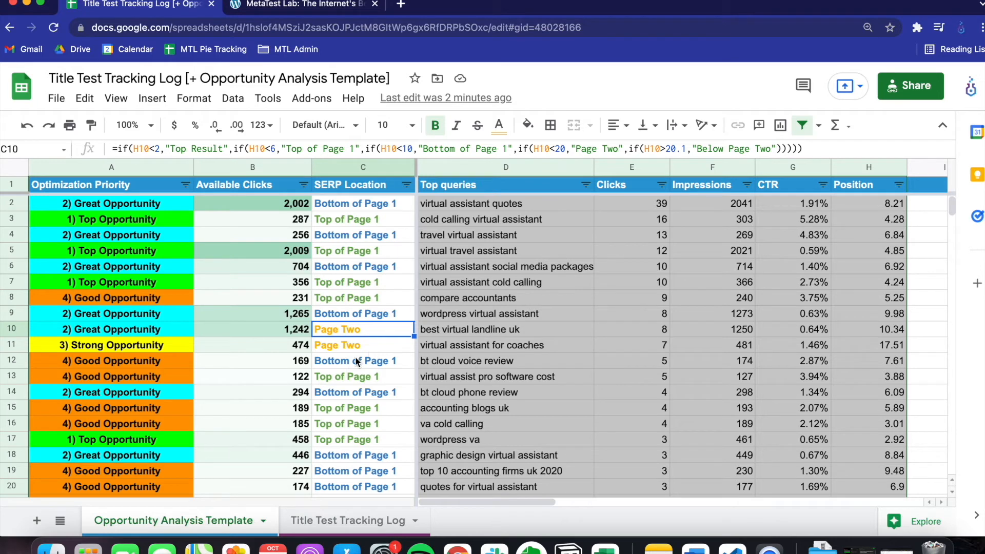
scroll(355, 355, down, 5)
click(377, 456)
scroll(368, 415, down, 3)
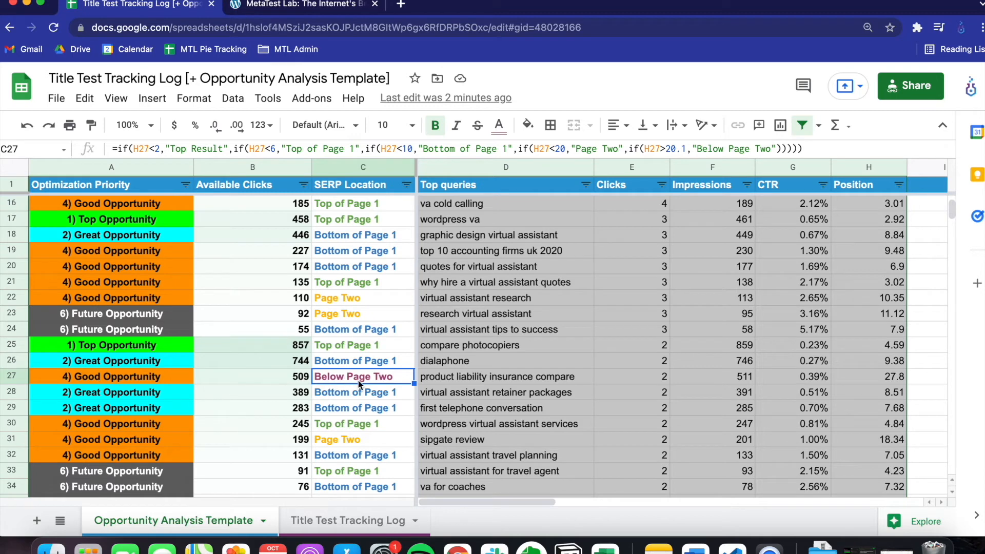
scroll(362, 400, up, 8)
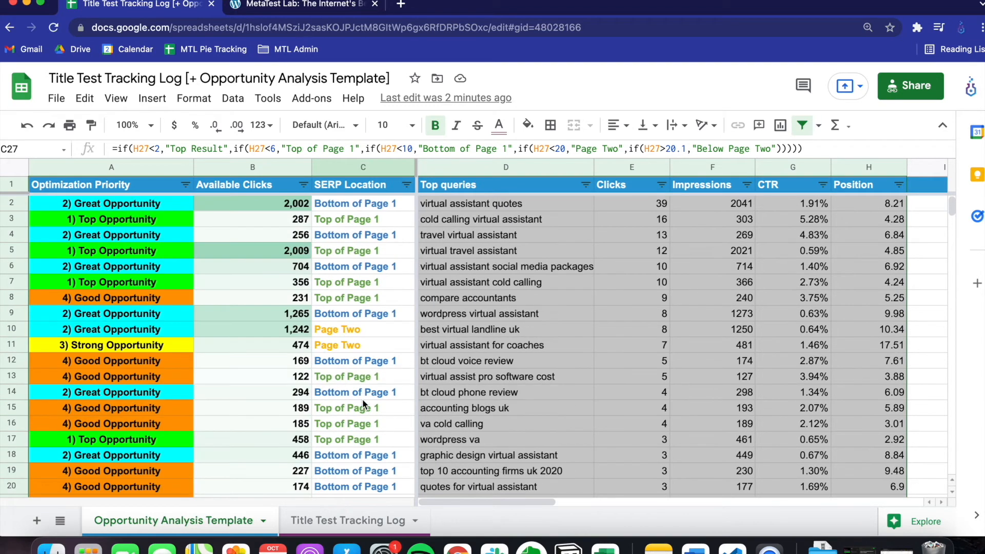
- Examine the Available Clicks column and compare it with the Clicks and Impressions columns it relates to
click(262, 171)
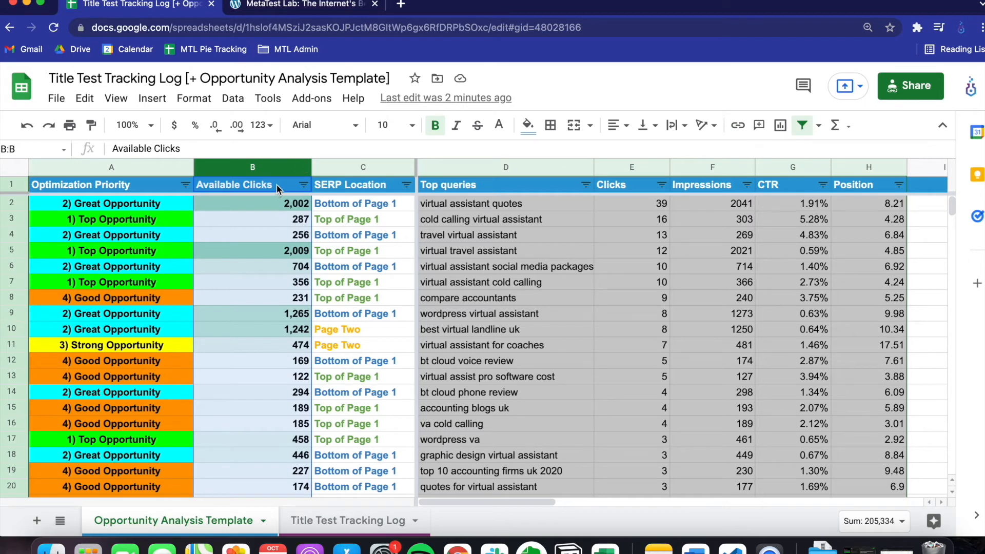
click(277, 189)
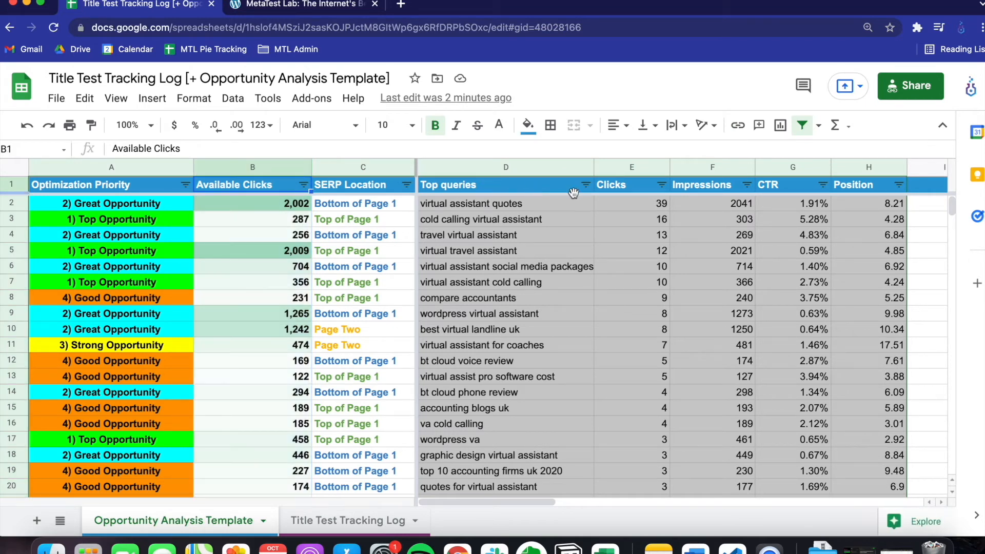
click(629, 188)
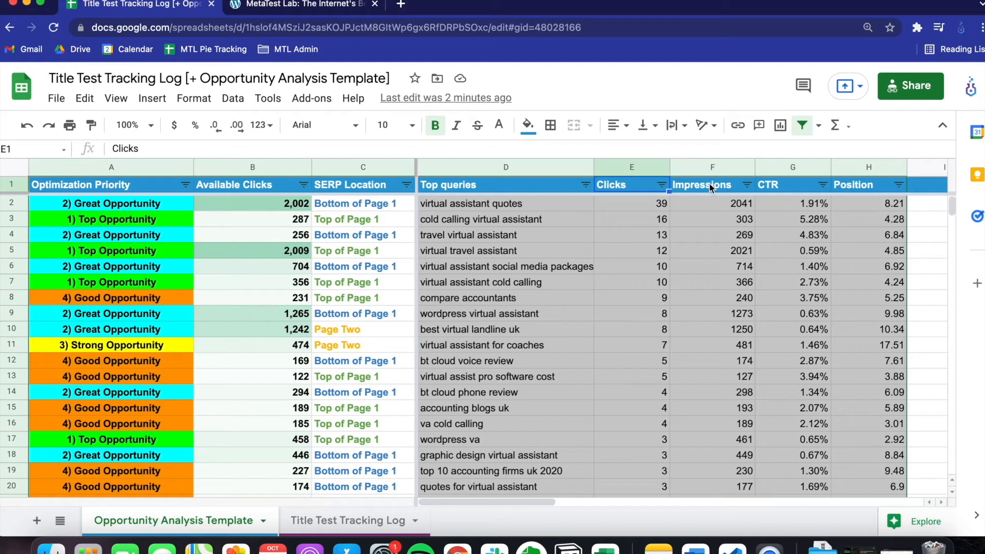
click(711, 187)
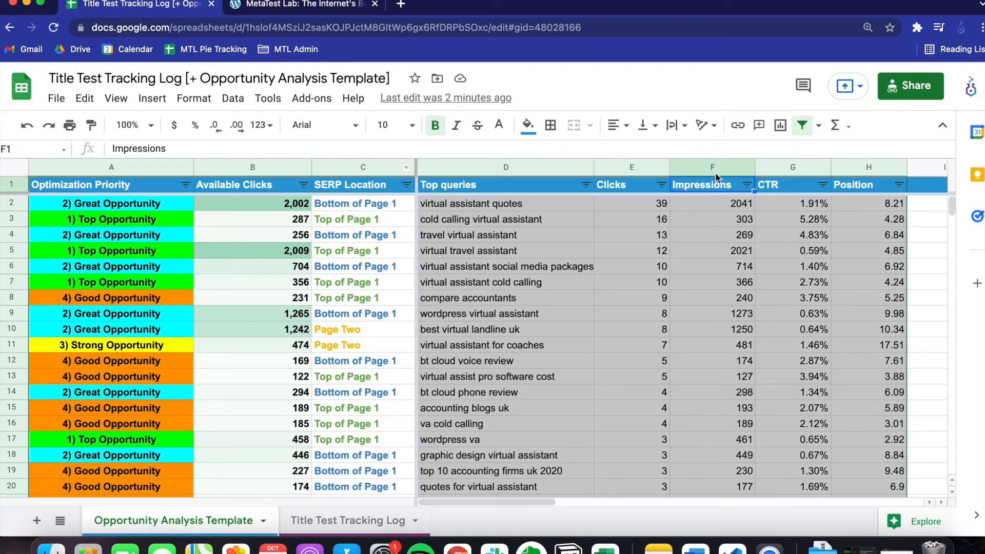
click(638, 168)
shift+click(700, 167)
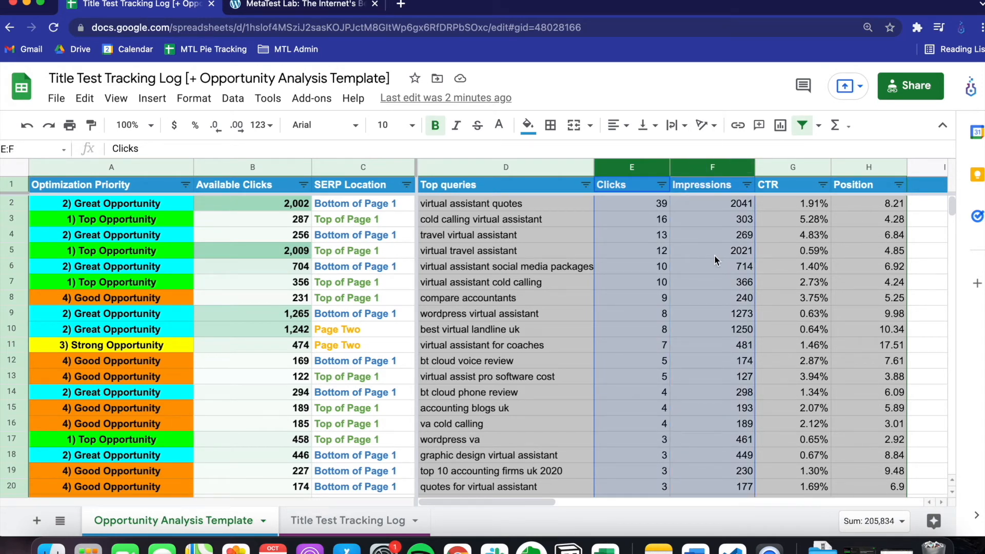
click(272, 170)
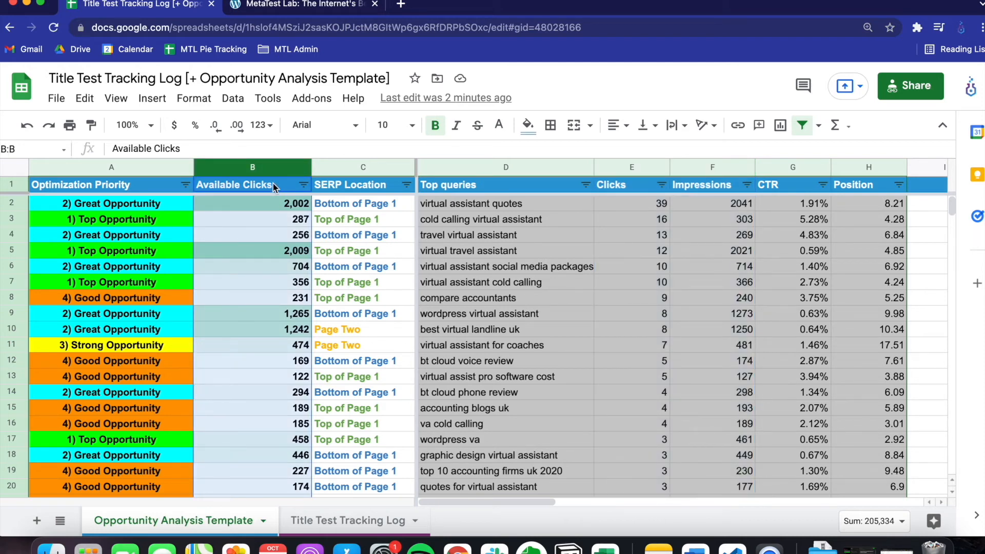
click(273, 183)
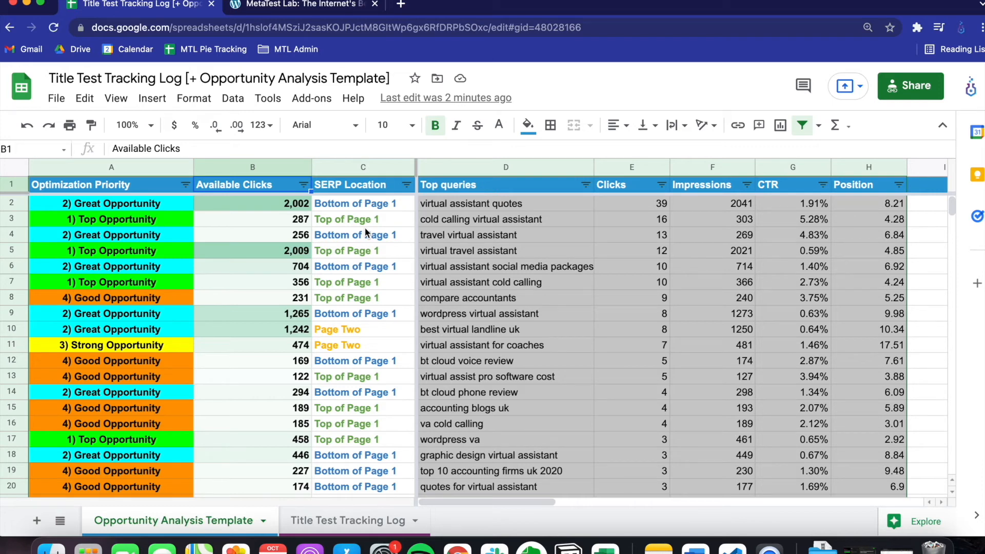
- Examine the Optimization Priority ratings down the queries alongside the Available Clicks and SERP Location columns
click(268, 170)
shift+click(343, 166)
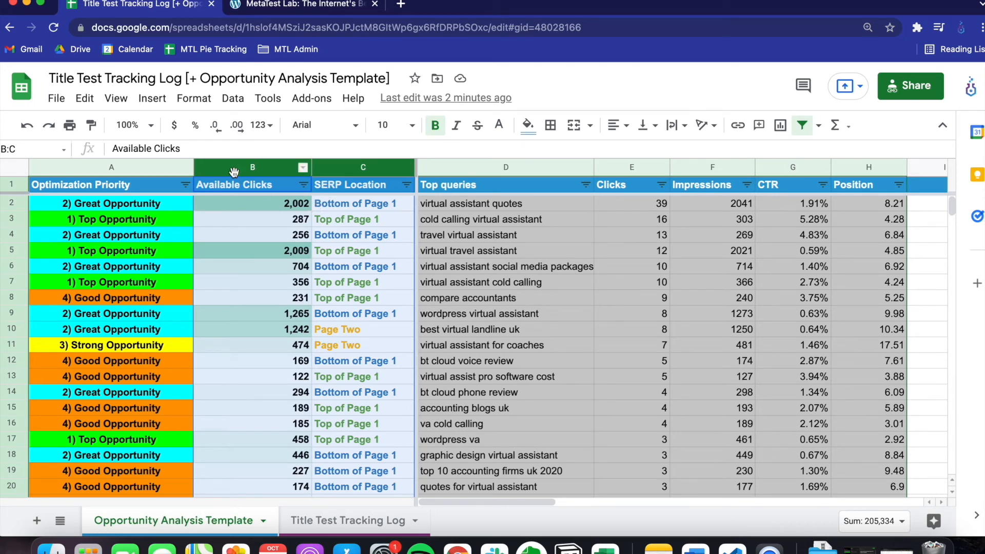
click(143, 169)
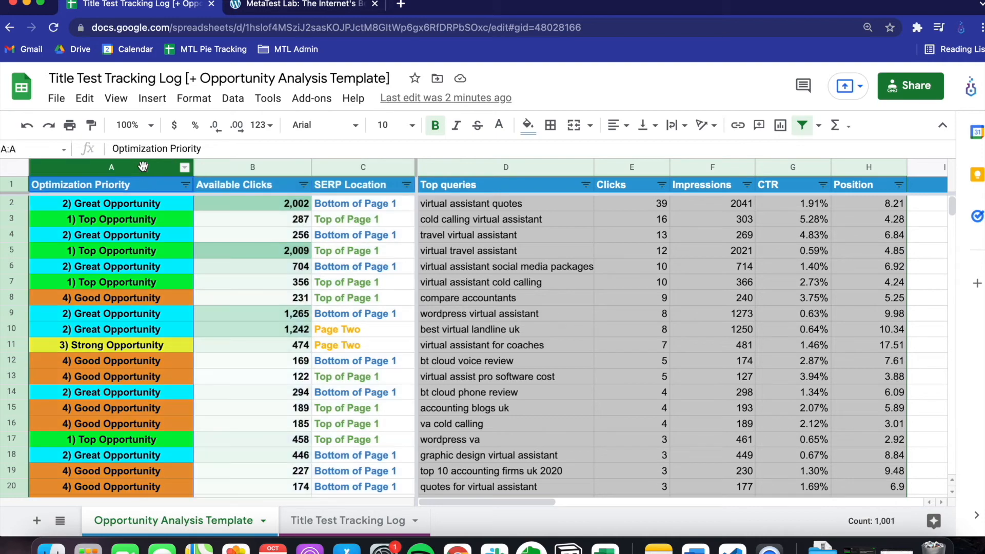
scroll(157, 245, down, 5)
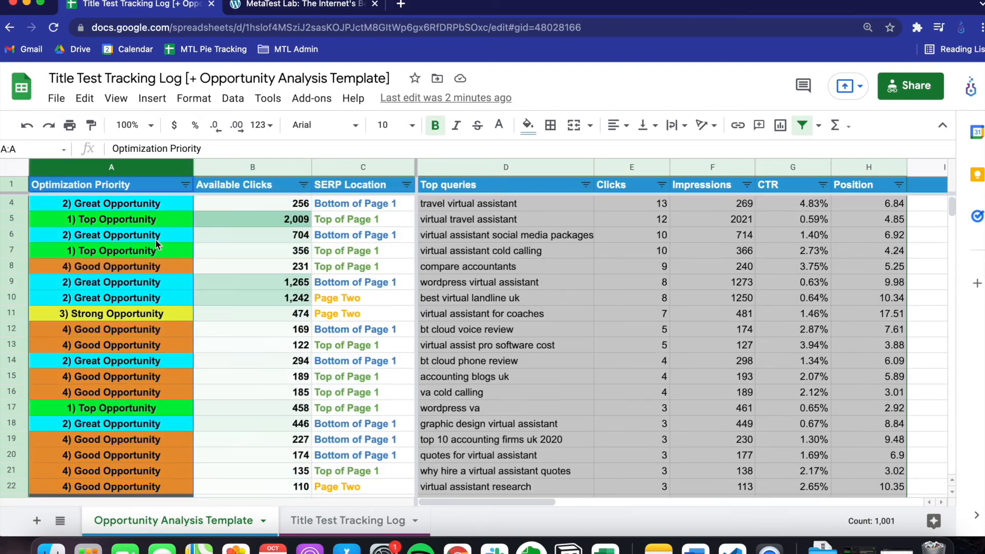
scroll(157, 244, up, 5)
scroll(157, 244, down, 5)
scroll(157, 244, up, 5)
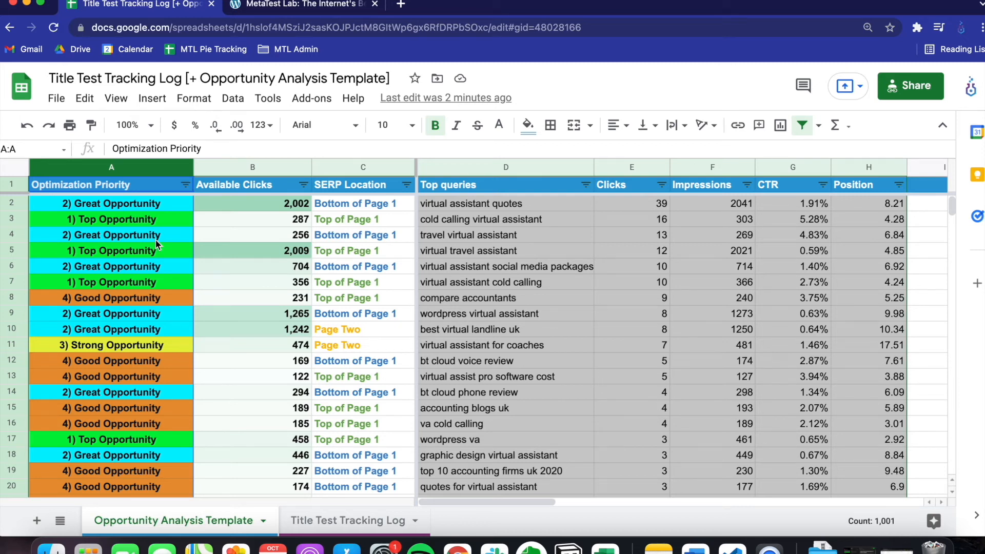
click(162, 186)
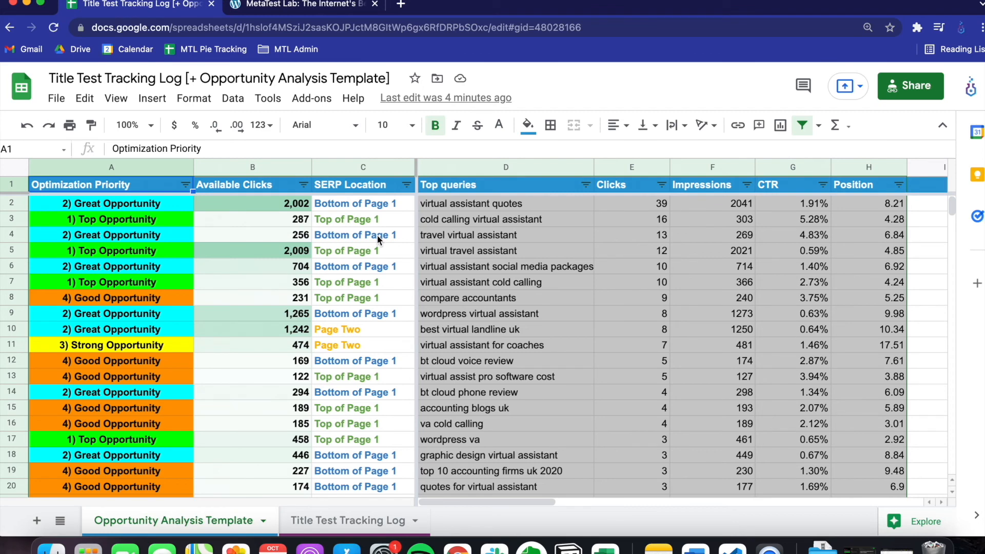
- Sort the query data by Available Clicks in descending order
click(280, 170)
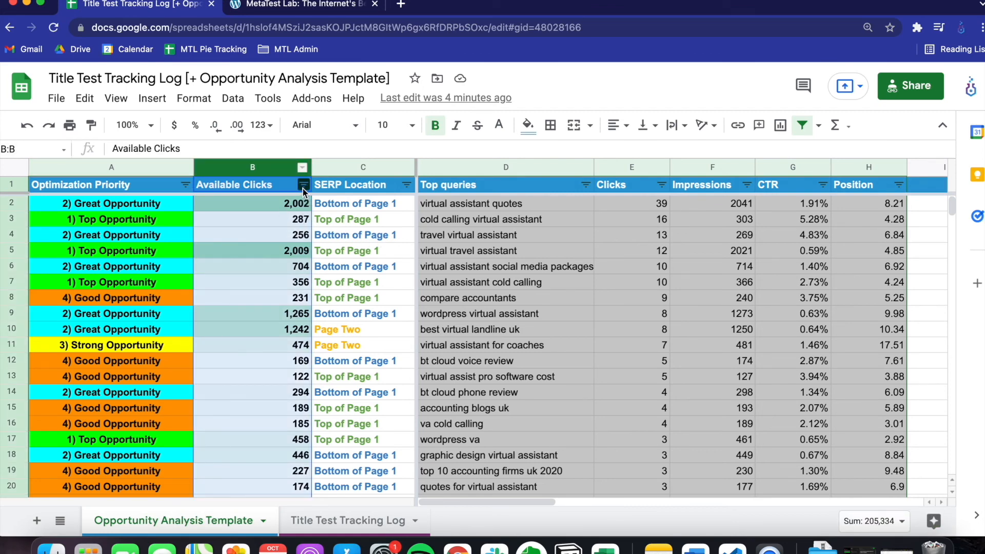
click(303, 185)
click(253, 226)
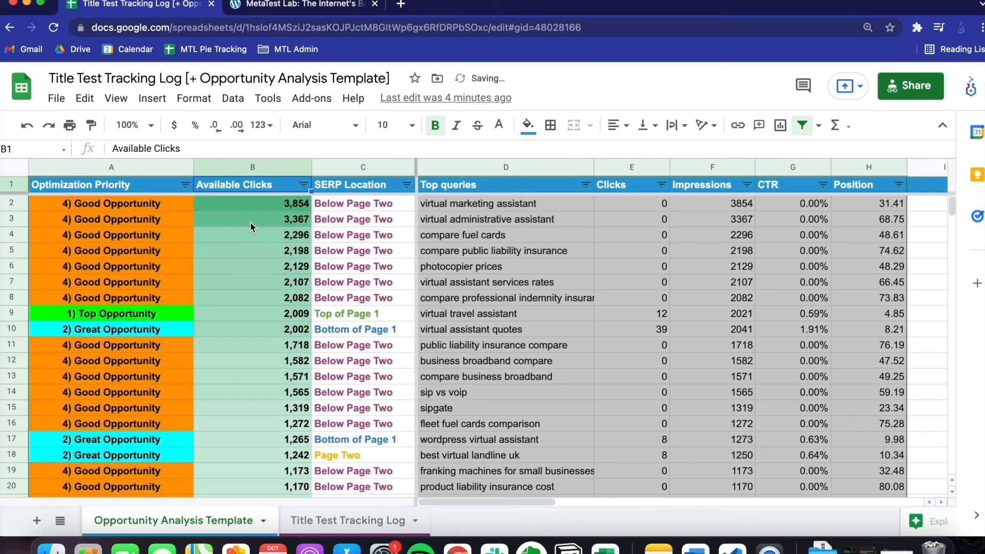
- Sort the query data by Optimization Priority in ascending order, so Top Opportunity rows come first
click(177, 184)
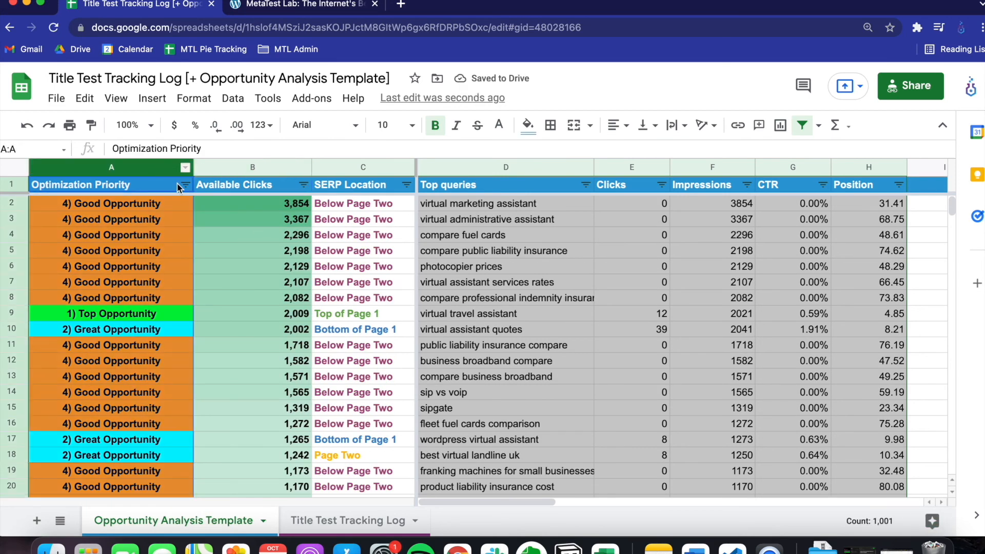
click(185, 185)
click(234, 209)
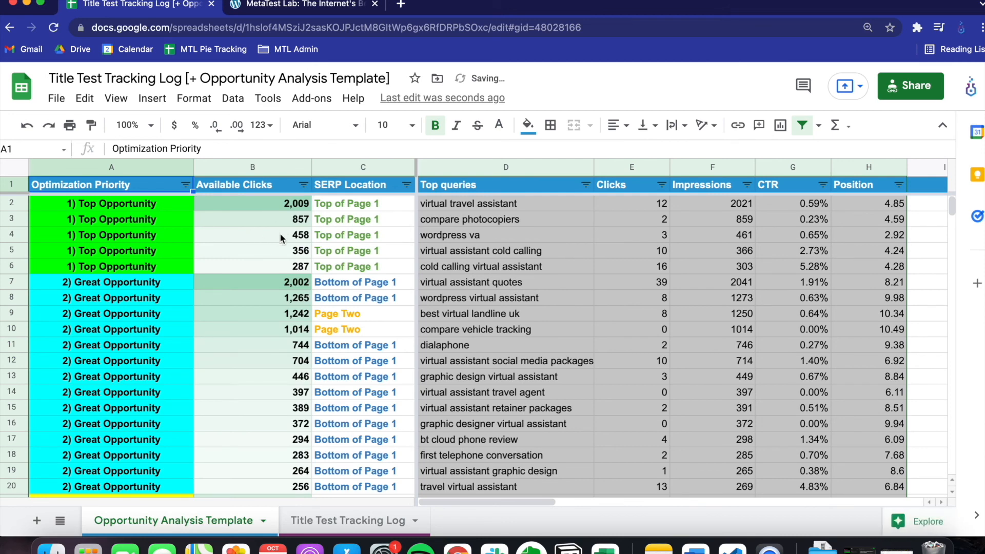
- Review the sorted queries from Top Opportunity down to Good Opportunity, and open the Title Test Tracking Log sheet
scroll(275, 239, down, 3)
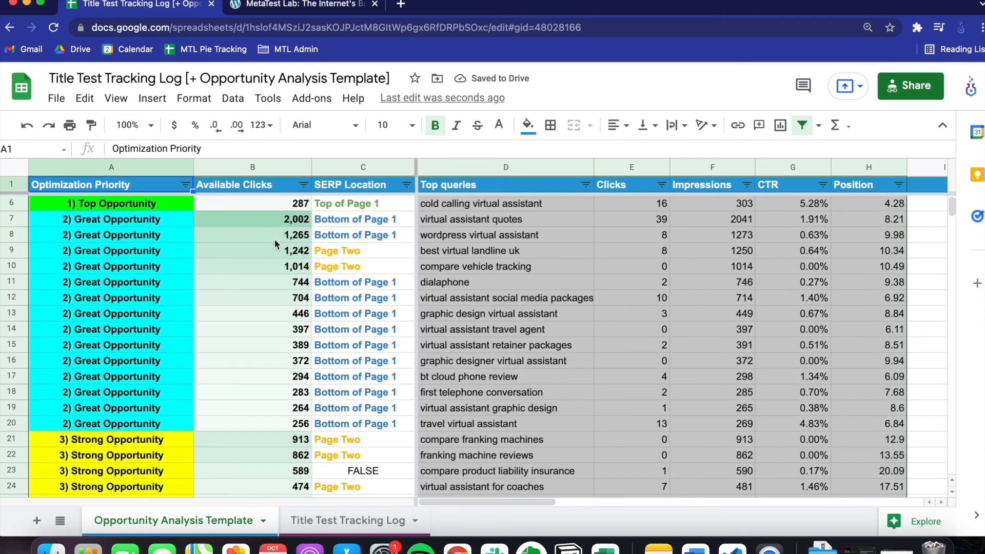
scroll(275, 239, down, 6)
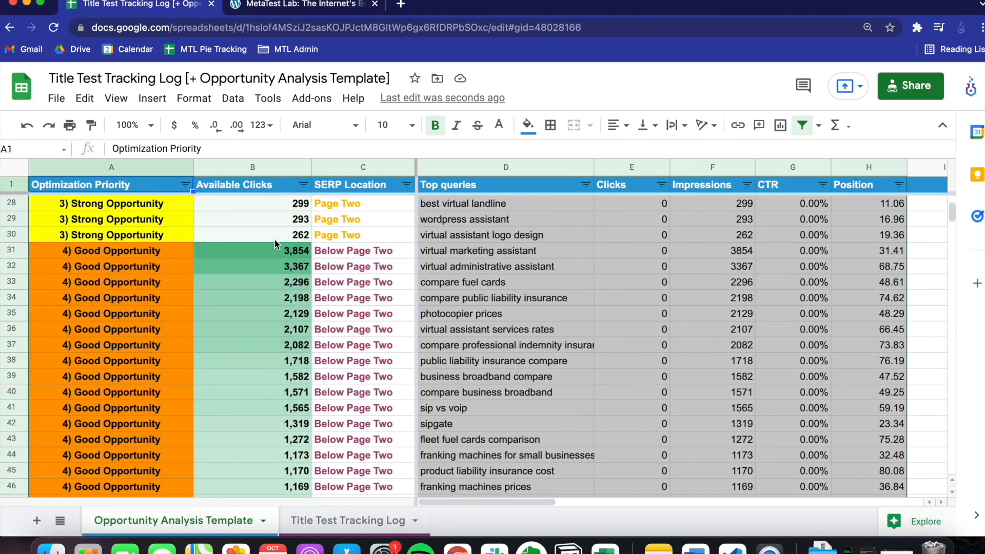
scroll(275, 239, up, 1)
scroll(275, 240, up, 8)
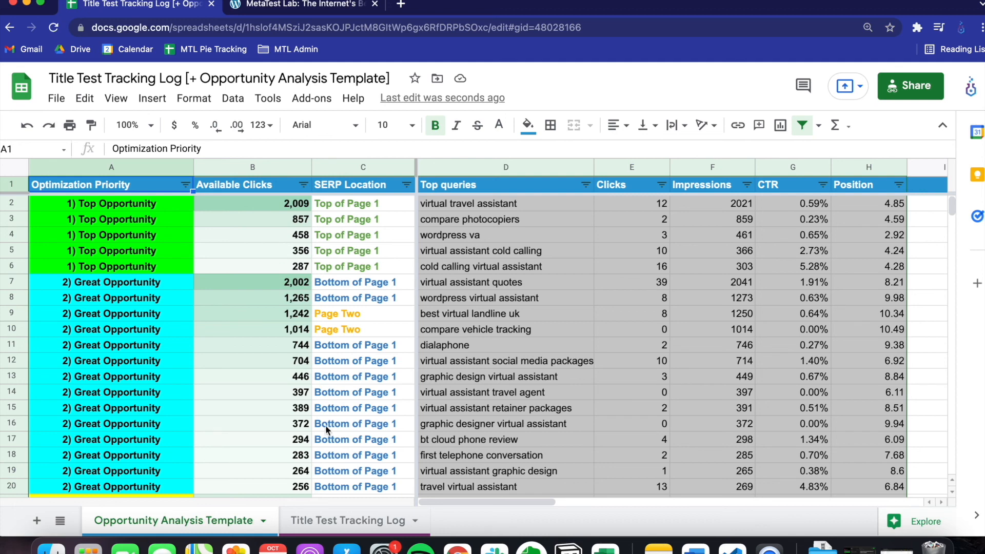
click(330, 520)
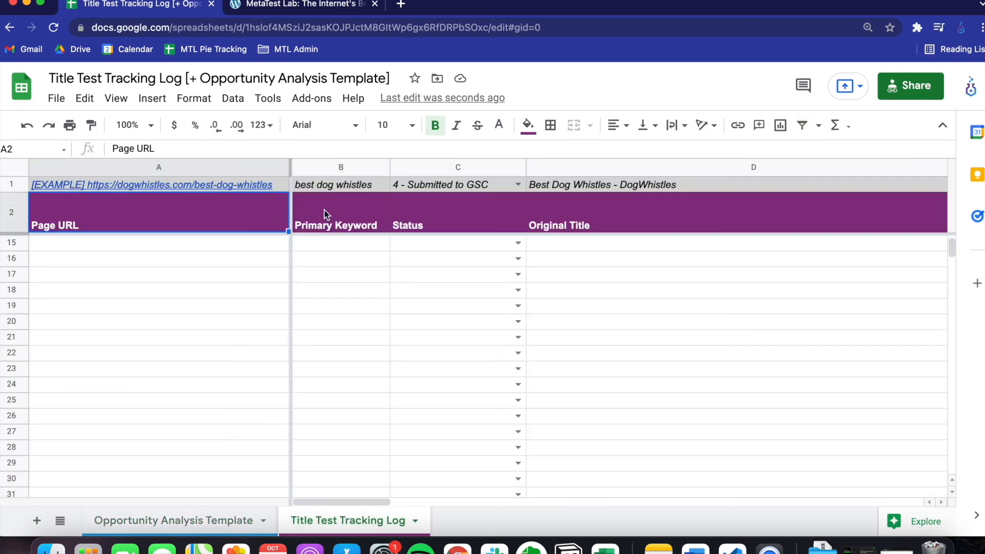